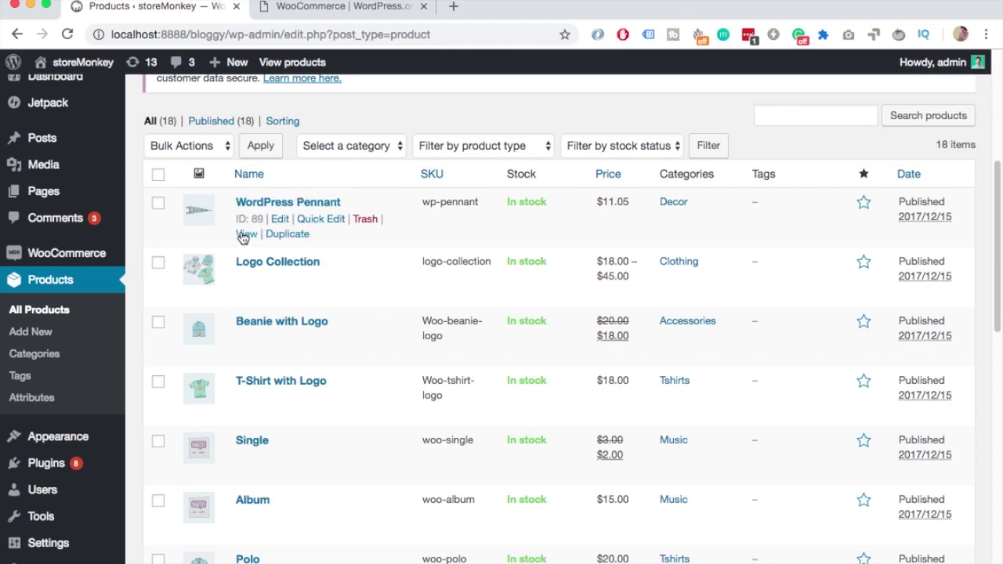
# View the WordPress Pennant product's storefront page and scroll through its details
pyautogui.click(247, 233)
pyautogui.scroll(-3, 133, 206)
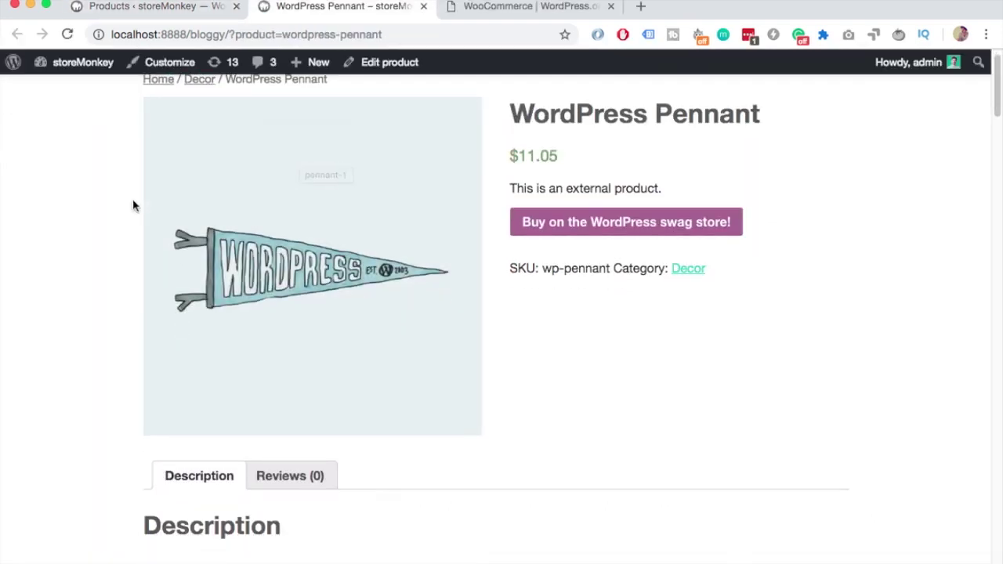
pyautogui.scroll(3, 134, 206)
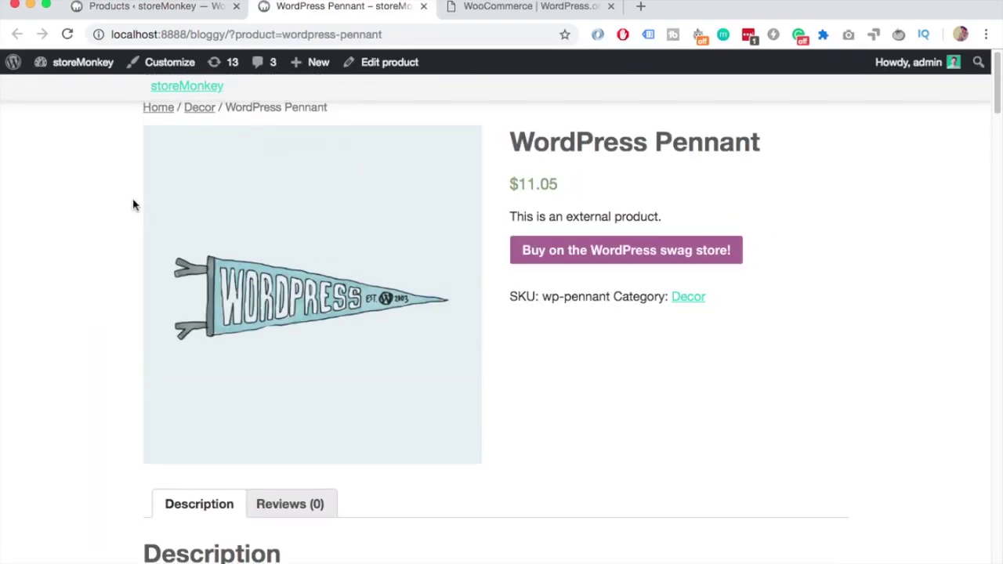
pyautogui.scroll(-2, 133, 205)
pyautogui.scroll(-3, 133, 205)
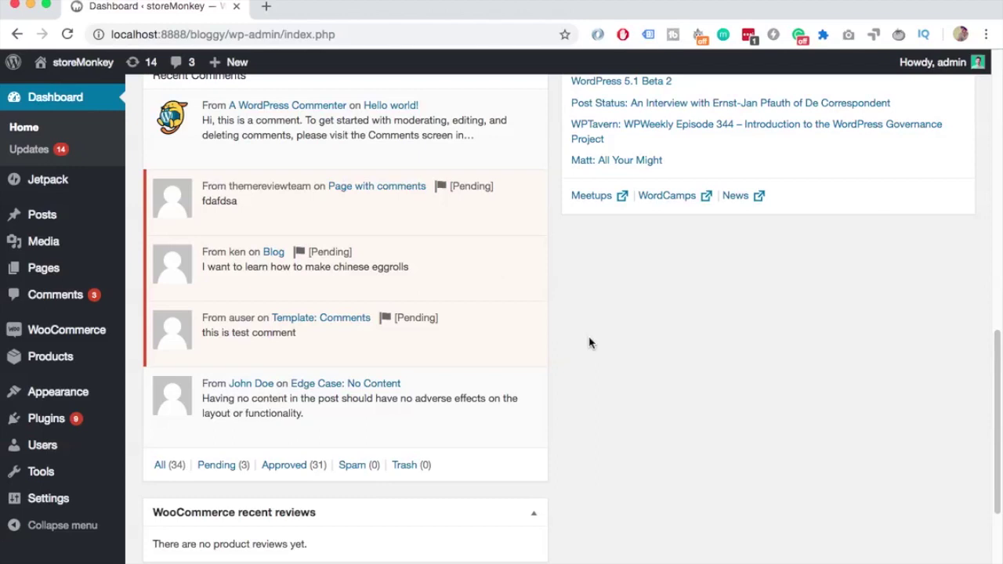
# Launch the WooCommerce products (CSV) importer from Tools > Import
pyautogui.moveTo(62, 472)
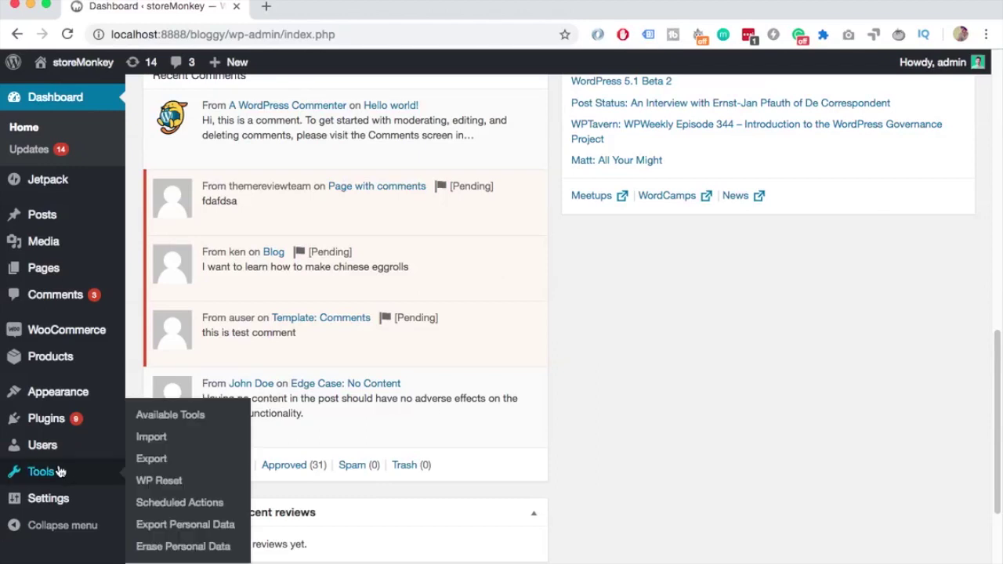
pyautogui.click(151, 438)
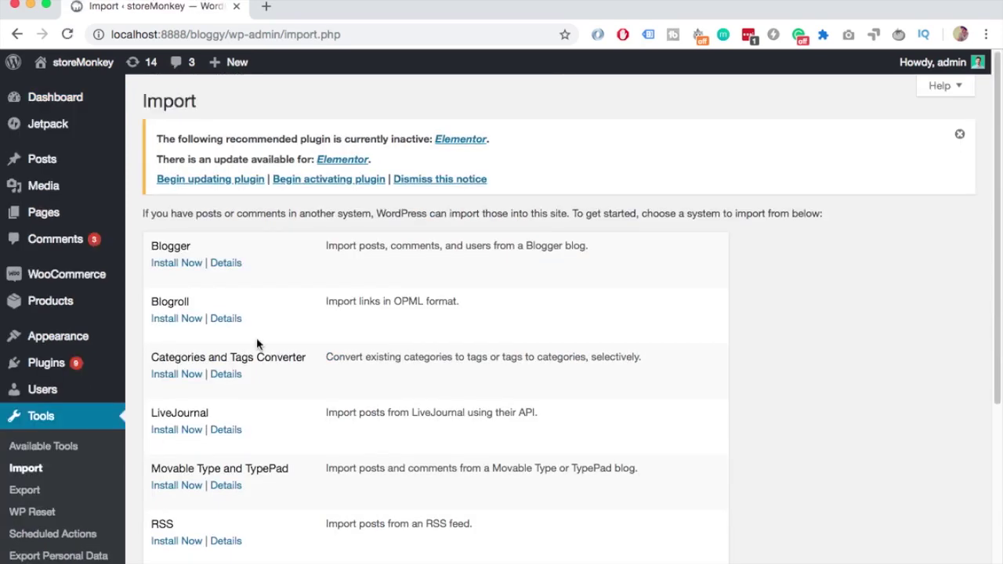
pyautogui.scroll(-4, 255, 347)
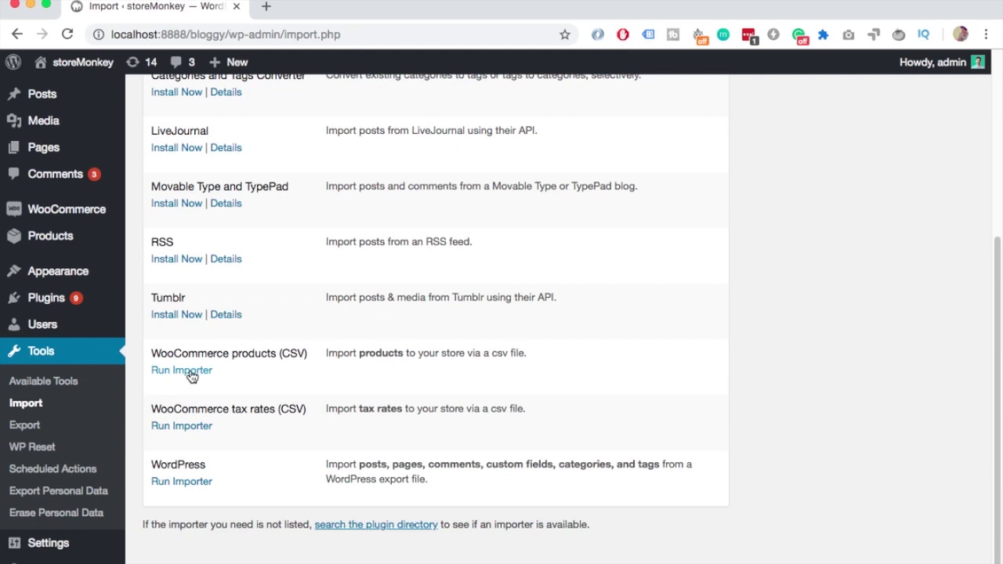
pyautogui.click(190, 371)
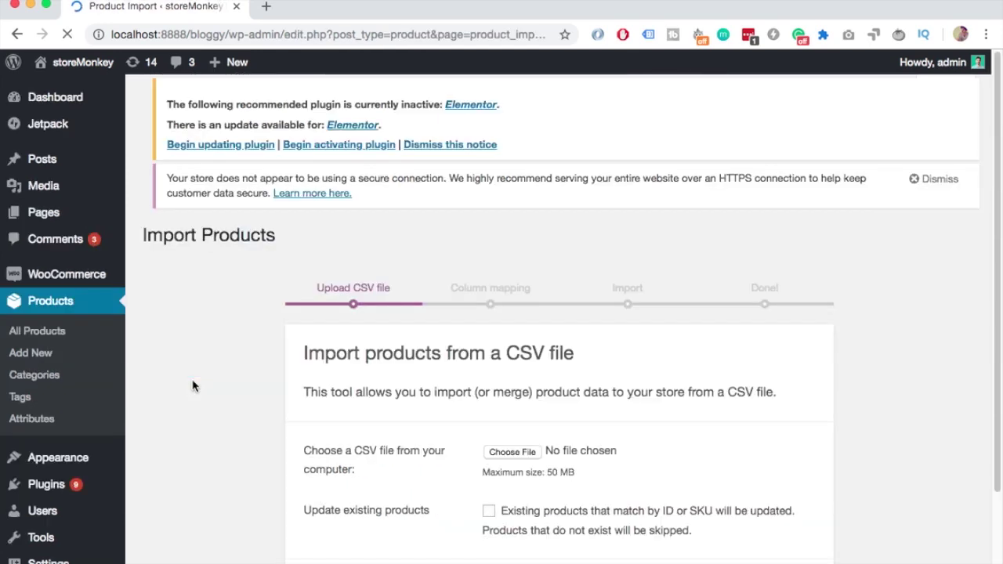
pyautogui.scroll(-2, 396, 311)
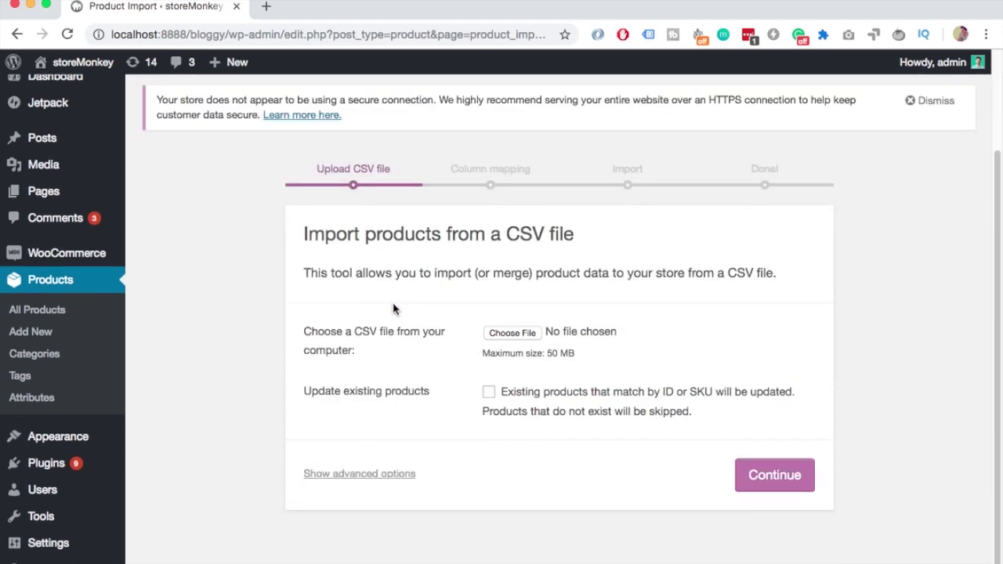
# Choose sample_products.csv from wp-content/plugins/woocommerce/sample-data as the import file
pyautogui.click(514, 334)
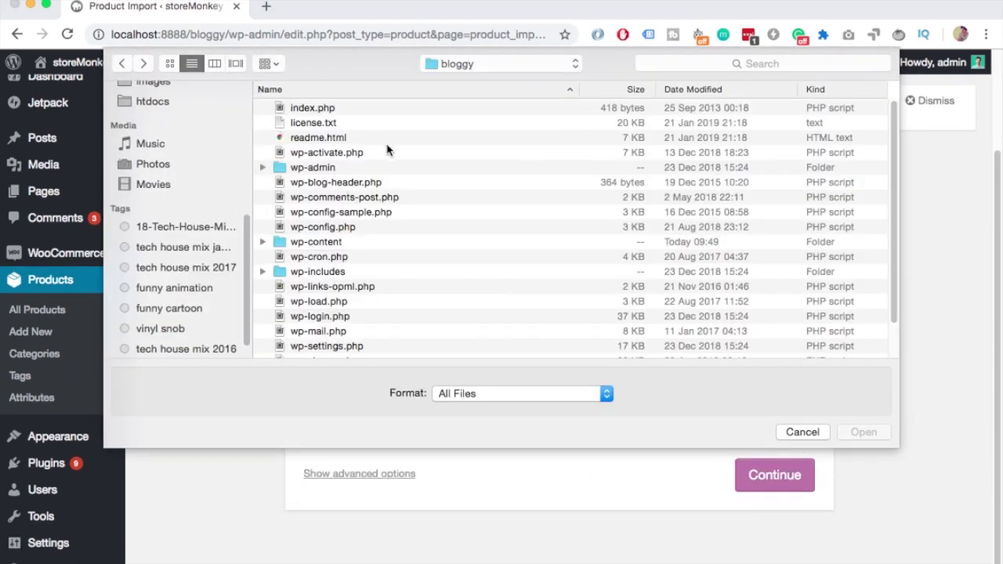
pyautogui.click(264, 242)
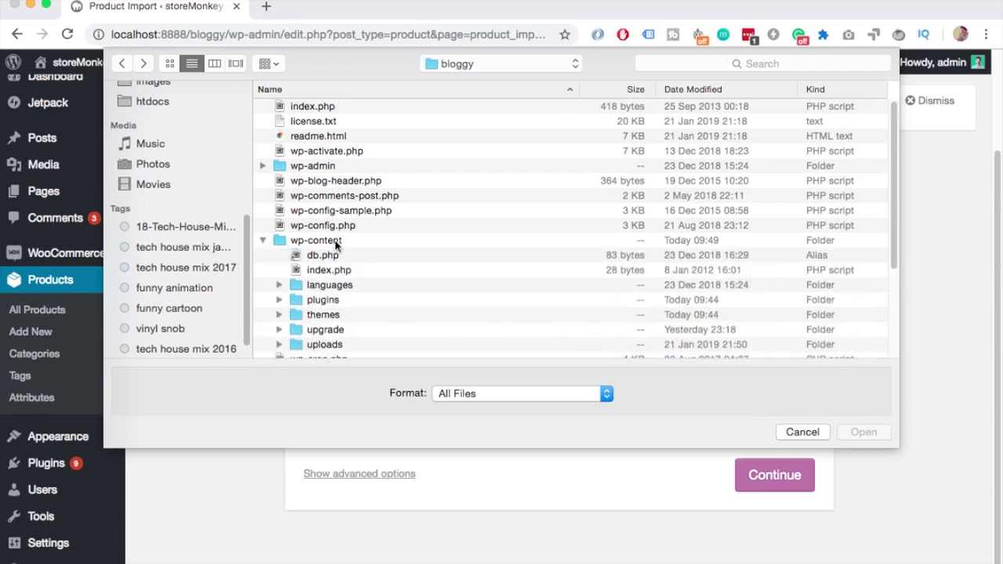
pyautogui.scroll(-5, 336, 245)
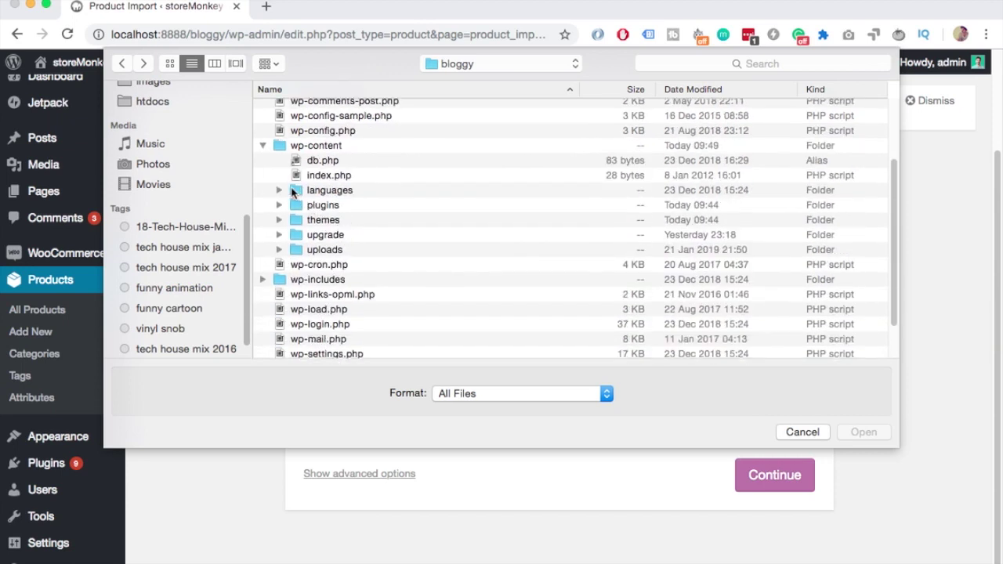
pyautogui.click(280, 205)
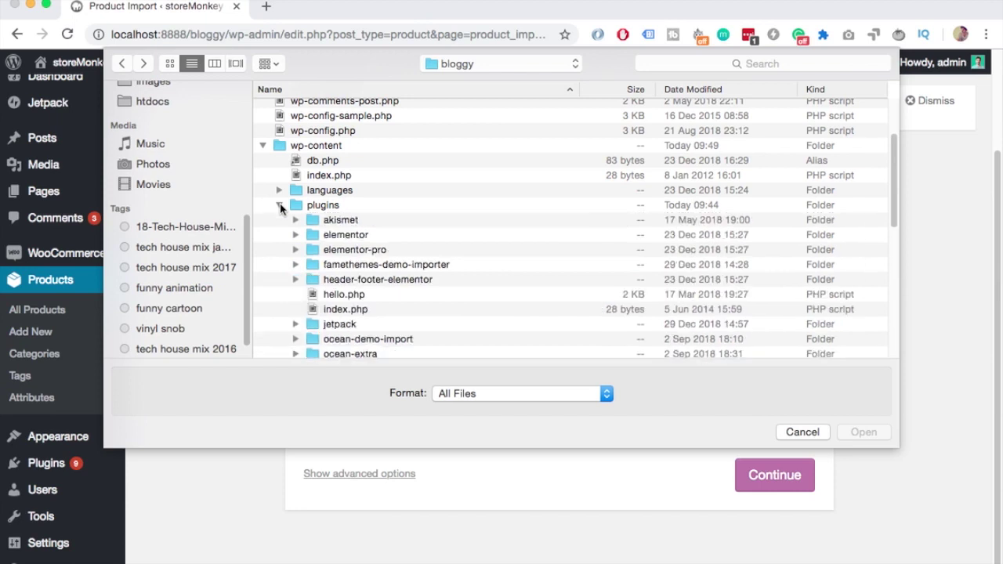
pyautogui.scroll(-10, 335, 224)
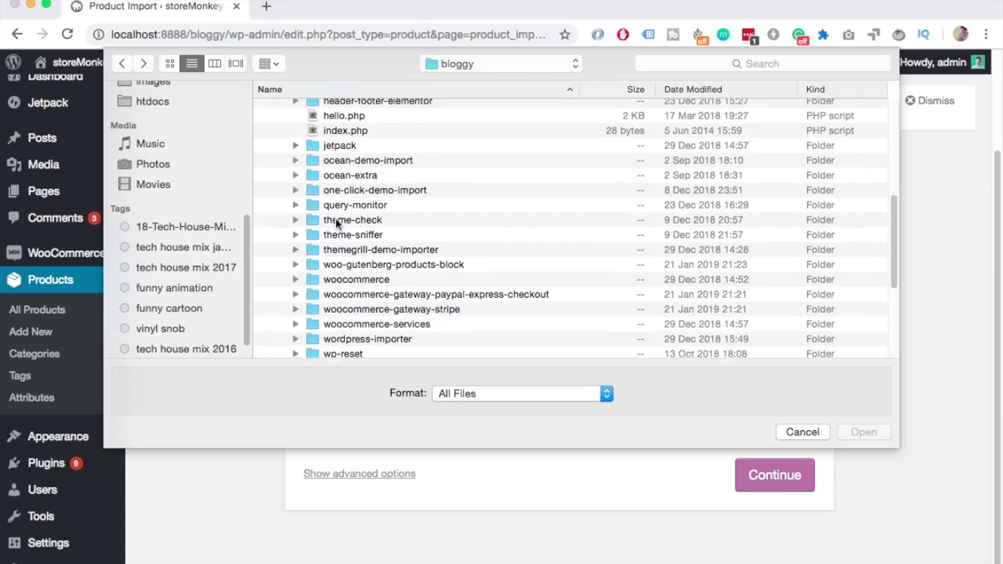
pyautogui.click(295, 279)
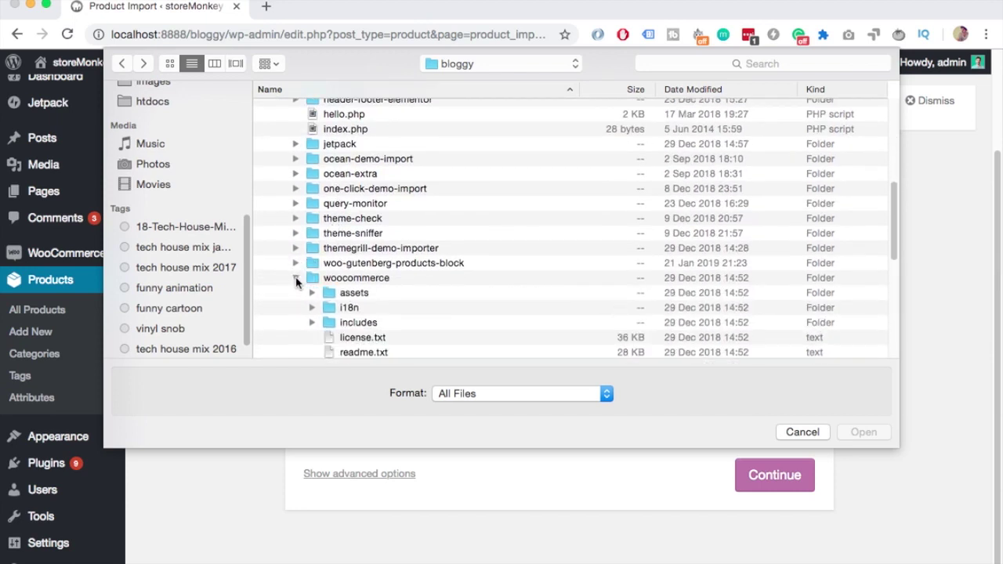
pyautogui.scroll(-2, 349, 290)
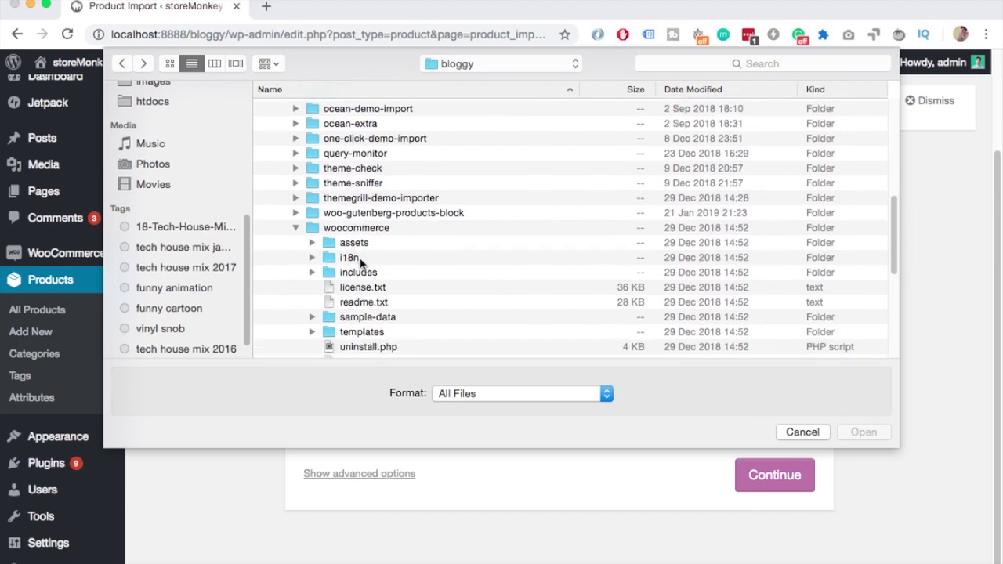
pyautogui.doubleClick(349, 317)
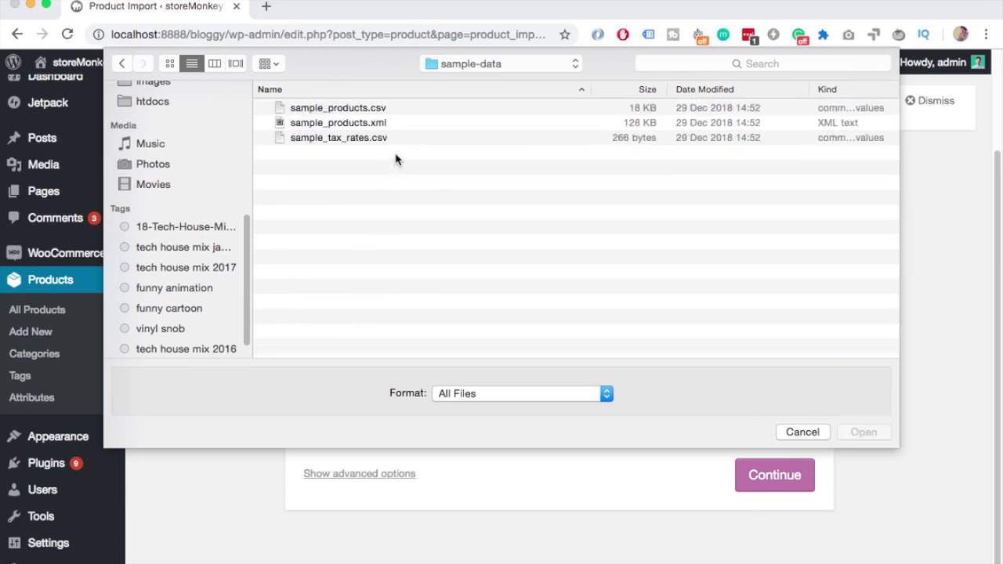
pyautogui.click(371, 109)
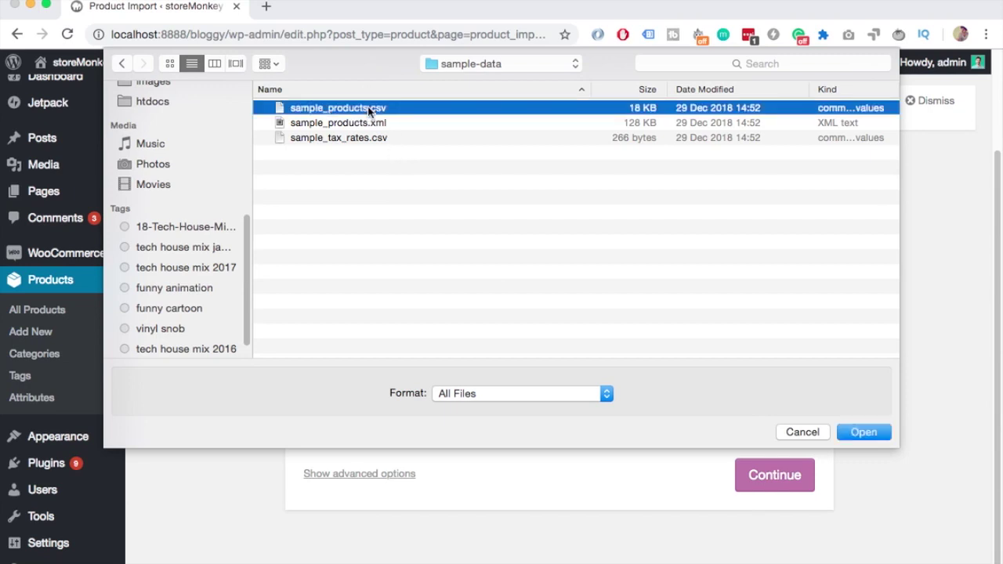
pyautogui.click(867, 430)
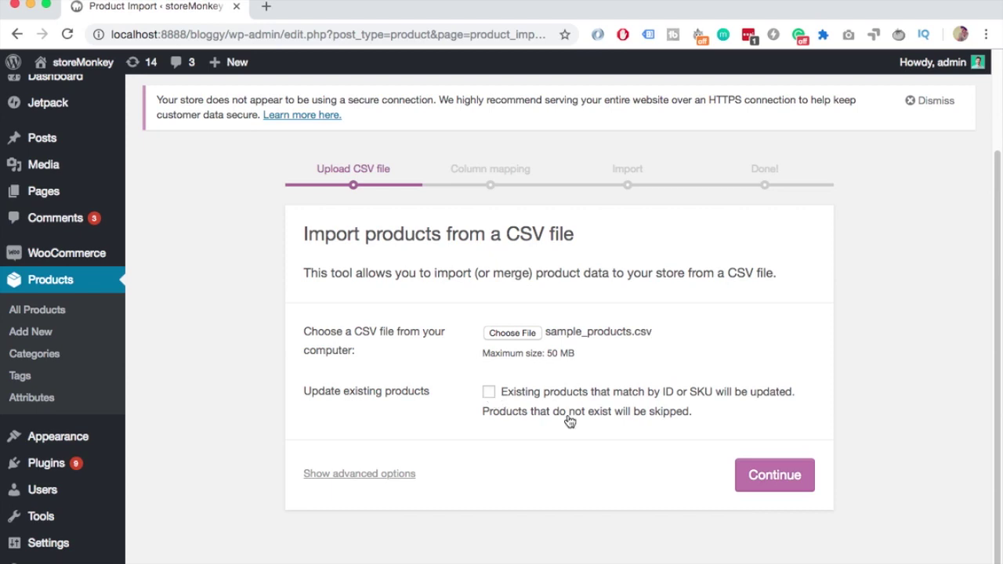
# Upload the CSV, keep the default column mapping, and run the import of 25 products
pyautogui.click(776, 478)
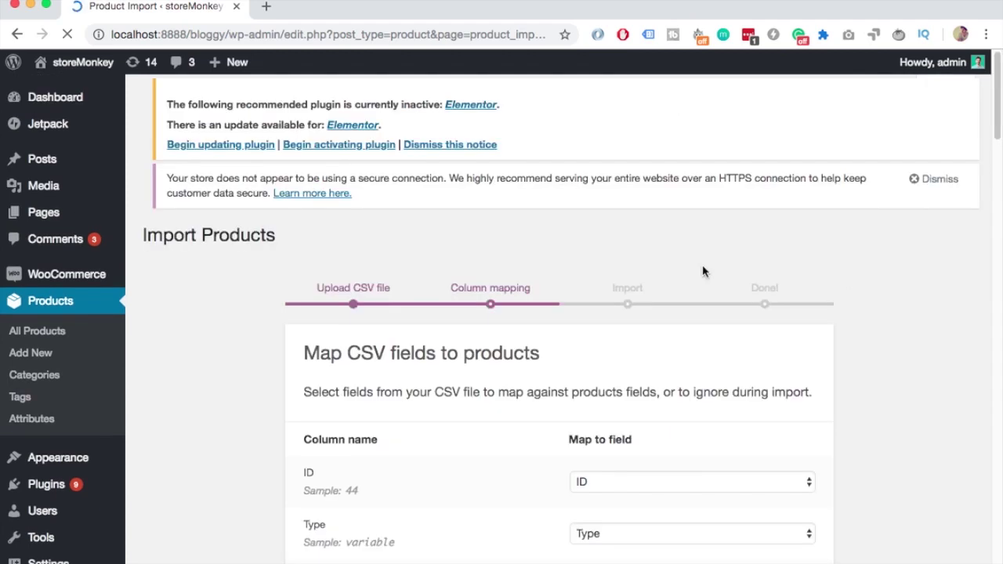
pyautogui.scroll(-3, 471, 359)
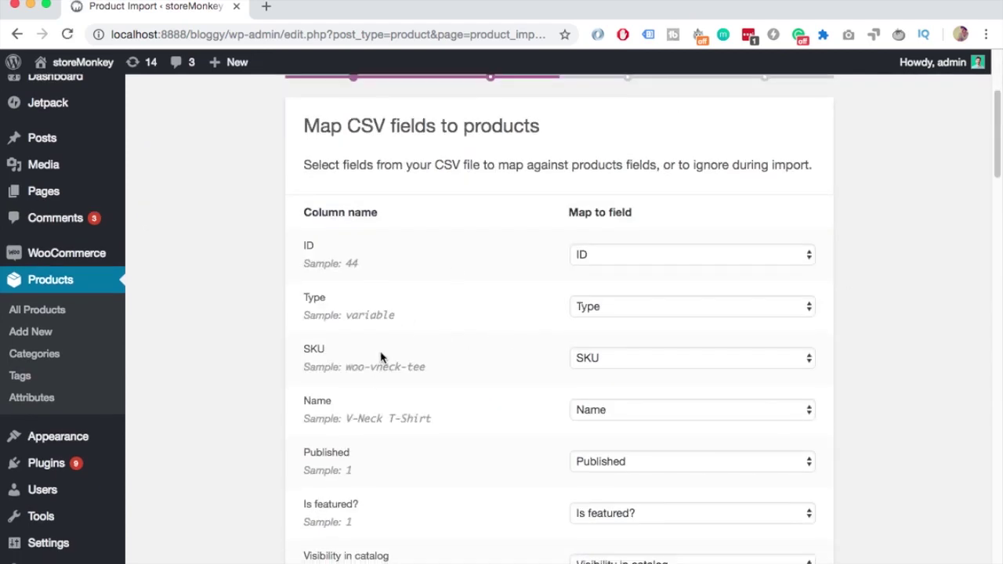
pyautogui.scroll(-3, 376, 381)
pyautogui.scroll(-5, 444, 367)
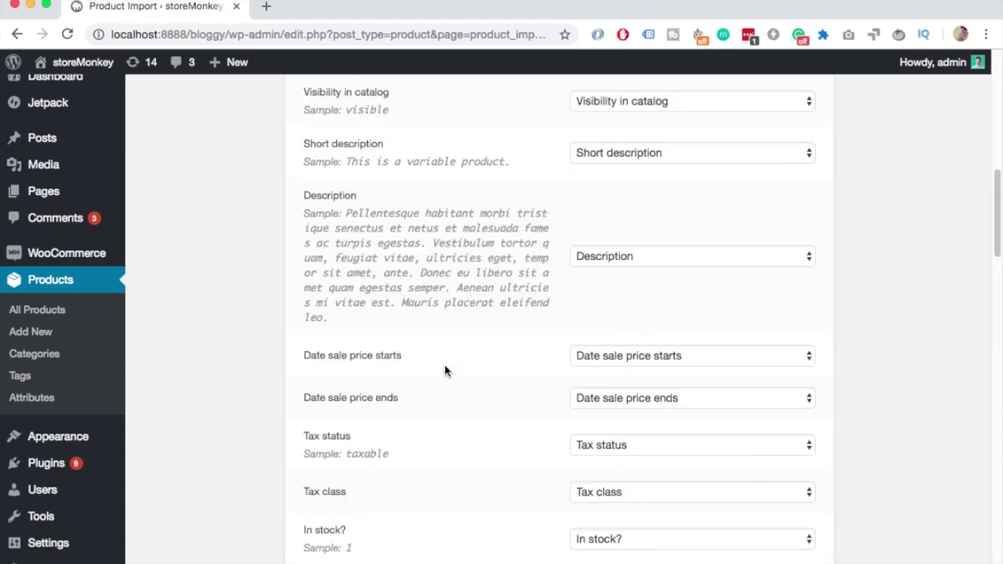
pyautogui.scroll(-6, 476, 384)
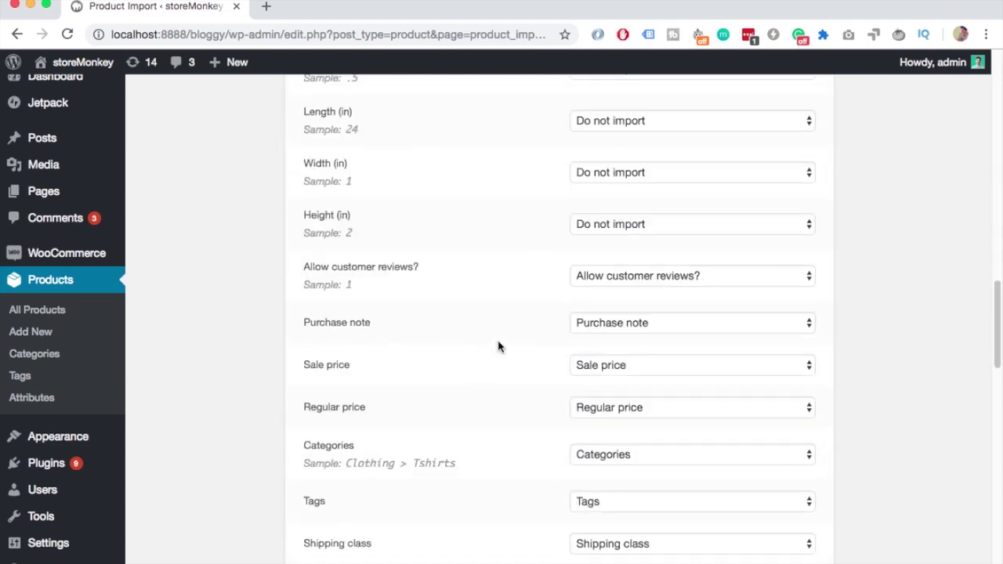
pyautogui.scroll(-9, 497, 337)
pyautogui.scroll(-6, 512, 381)
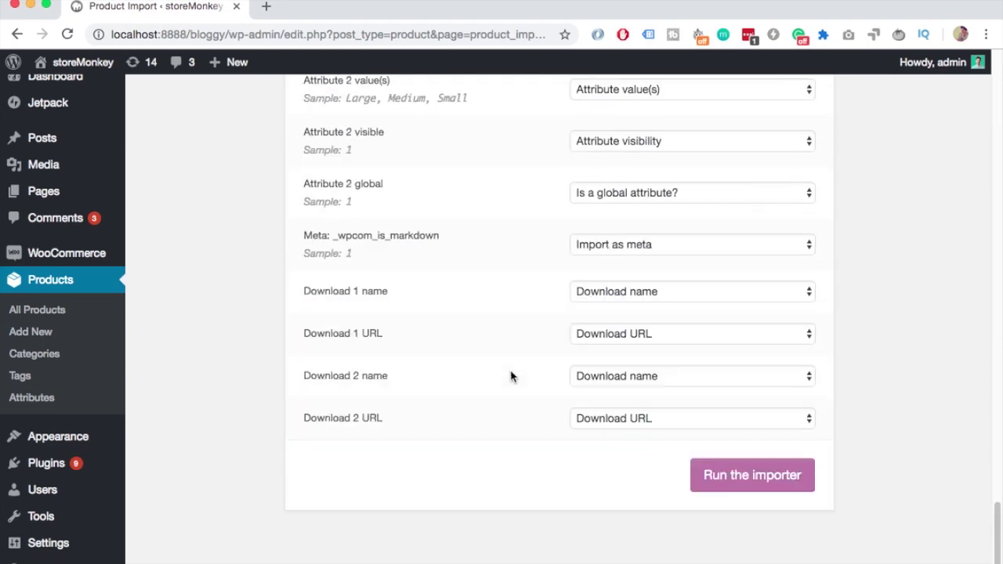
pyautogui.click(745, 478)
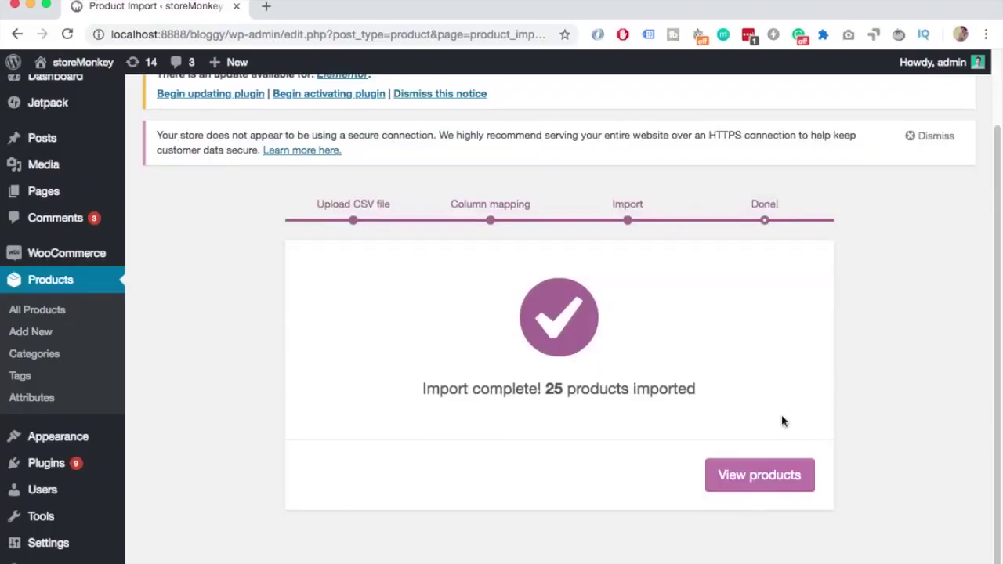
# Go to View products and scroll the All Products list of imported items
pyautogui.click(801, 464)
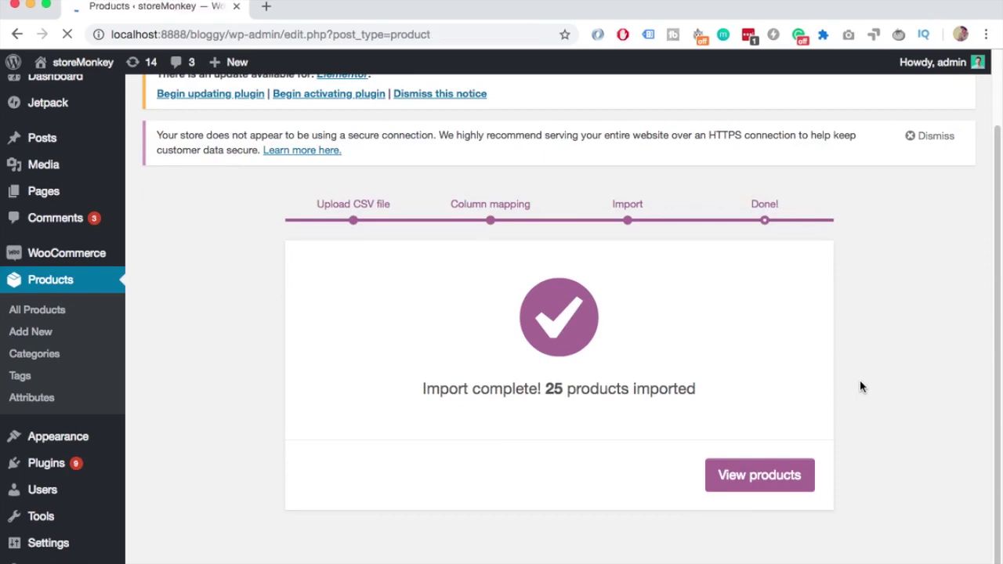
pyautogui.scroll(-4, 834, 377)
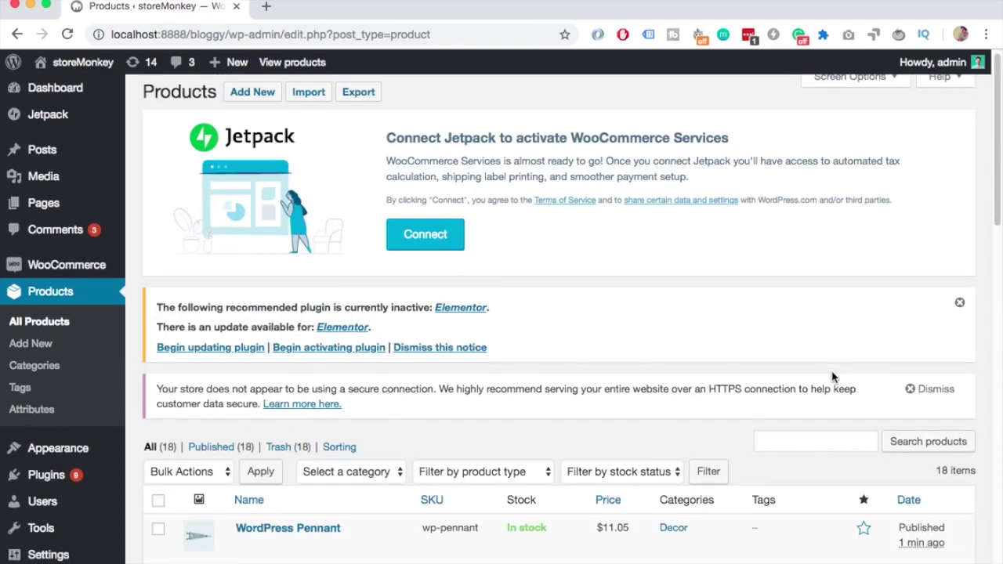
pyautogui.scroll(-5, 639, 352)
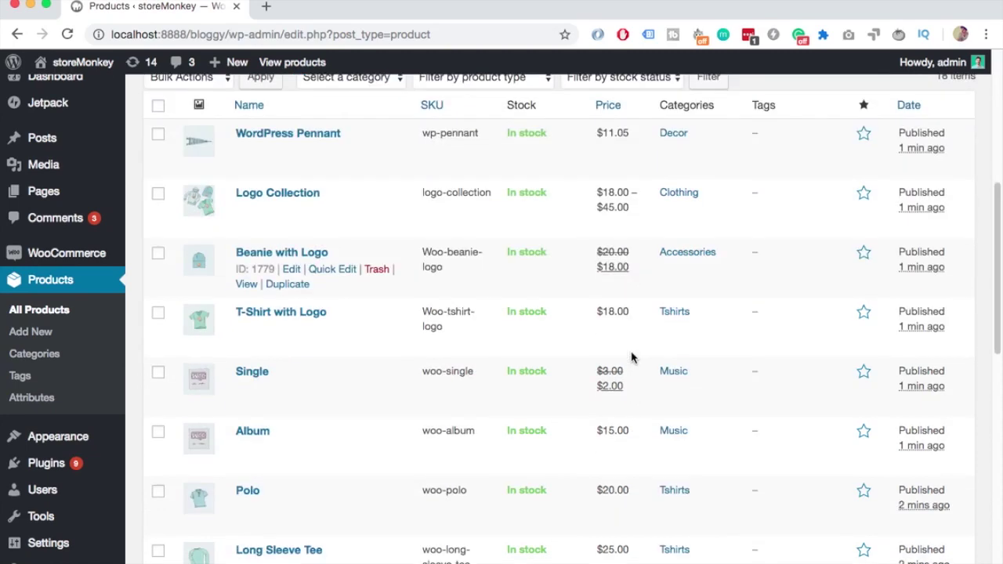
pyautogui.scroll(2, 631, 353)
# Open the imported WordPress Pennant's storefront page and scroll through it
pyautogui.moveTo(421, 247)
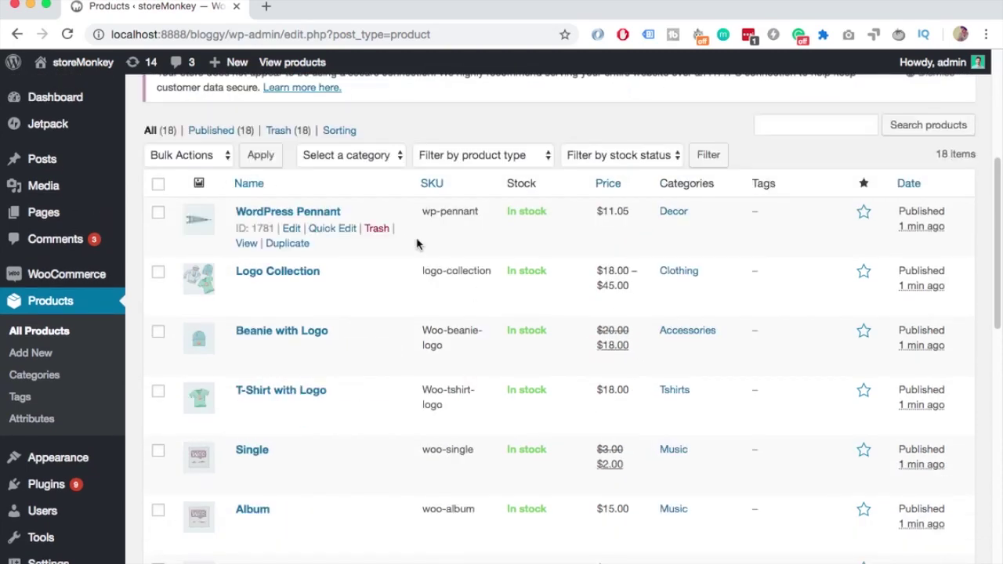
pyautogui.click(247, 248)
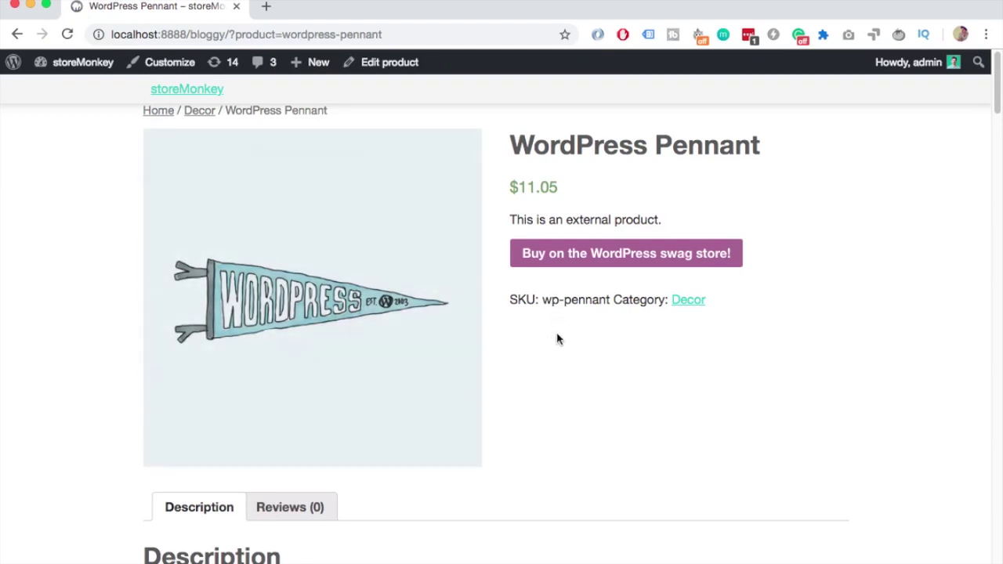
pyautogui.scroll(-1, 557, 337)
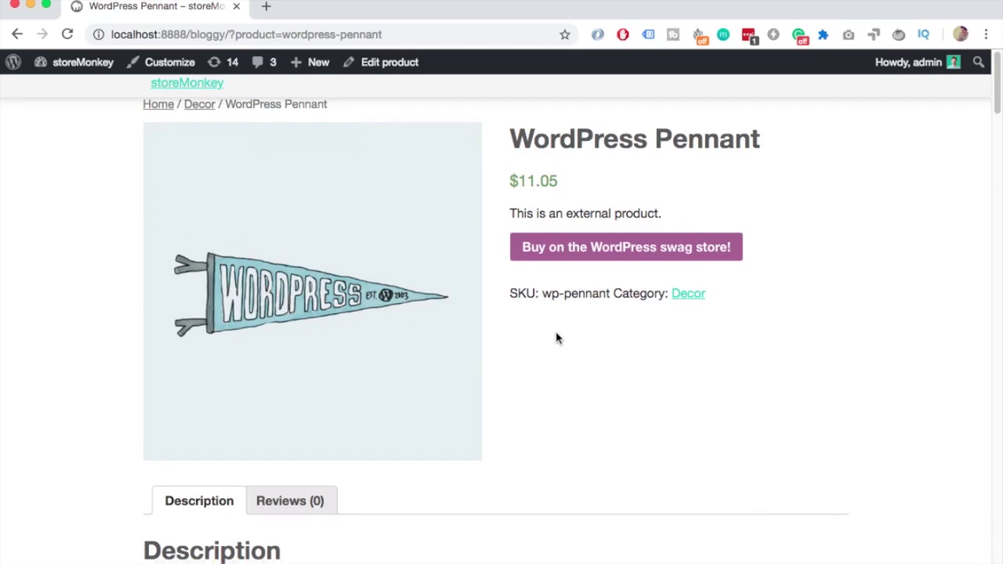
pyautogui.scroll(-5, 546, 304)
pyautogui.scroll(5, 546, 305)
pyautogui.scroll(-2, 538, 303)
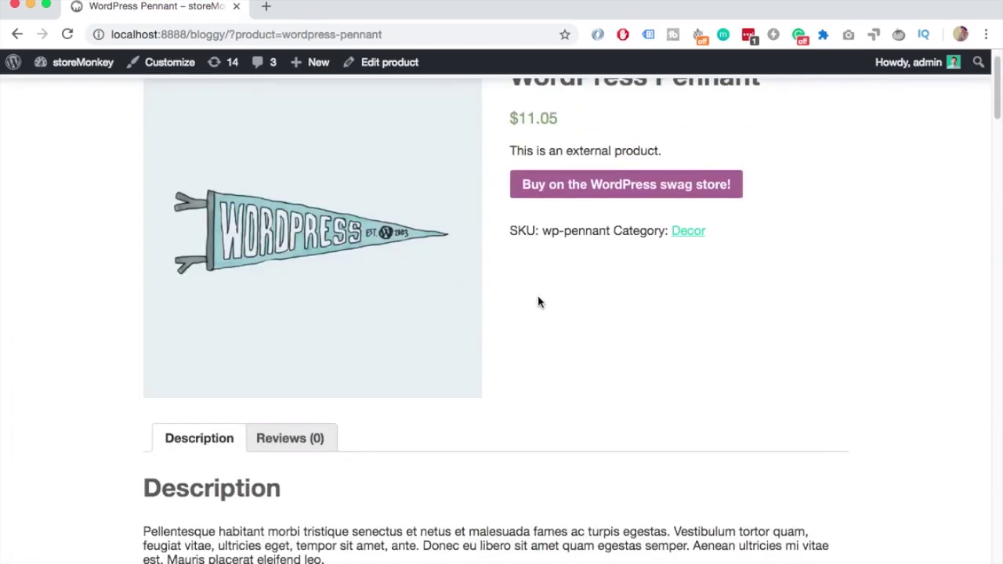
pyautogui.scroll(3, 538, 300)
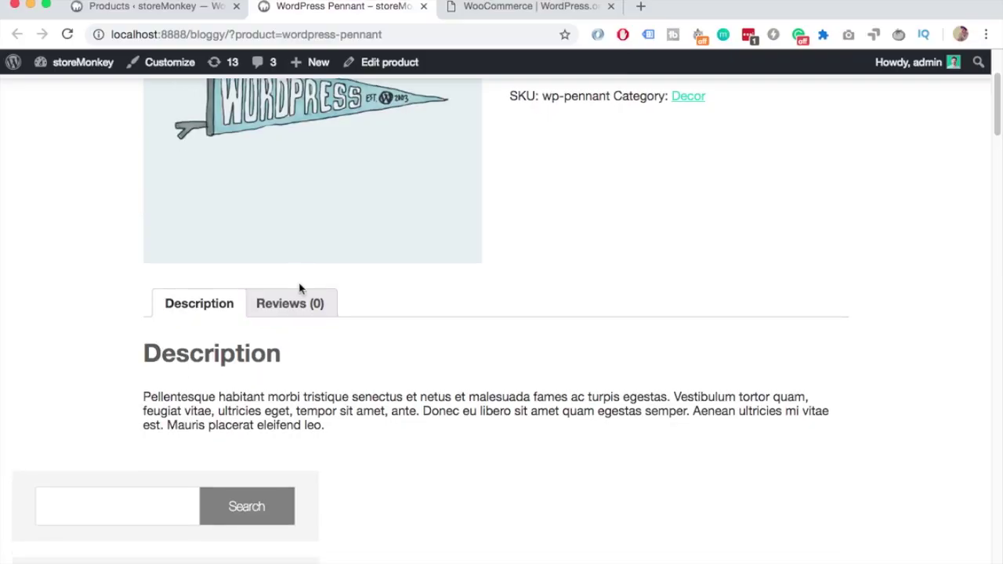
# Check the Pennant's Reviews and Description tabs, then return to the admin product list
pyautogui.click(287, 302)
pyautogui.click(197, 303)
pyautogui.scroll(-3, 161, 211)
pyautogui.scroll(5, 162, 199)
pyautogui.scroll(-2, 161, 199)
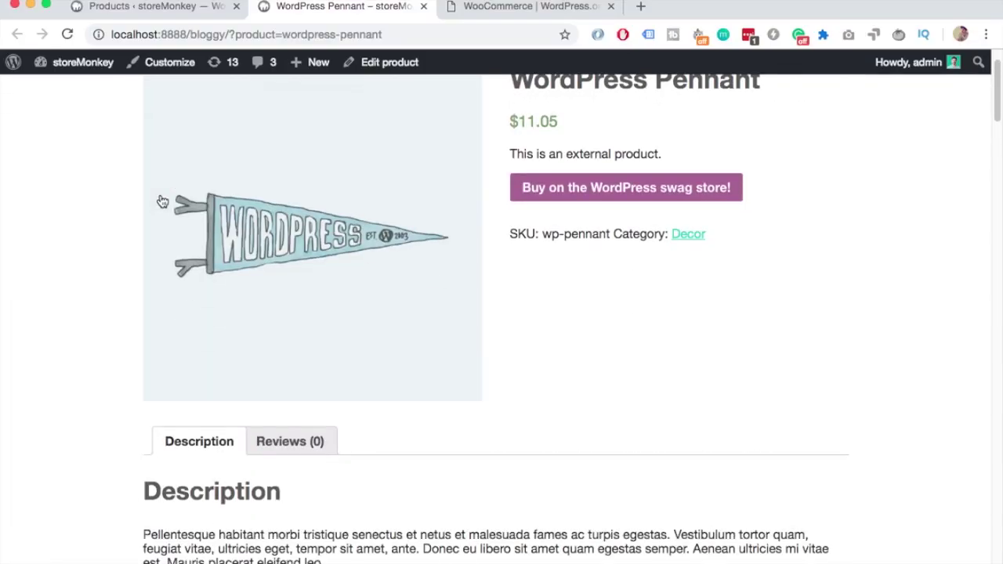
pyautogui.scroll(3, 163, 201)
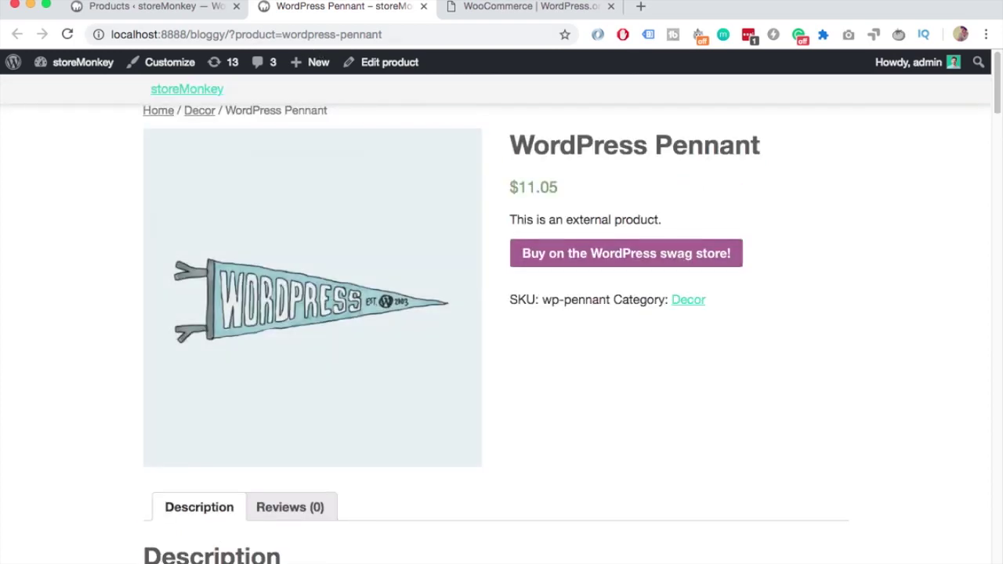
pyautogui.click(192, 5)
# Open Products > Categories and scroll through the imported categories and their counts
pyautogui.click(34, 354)
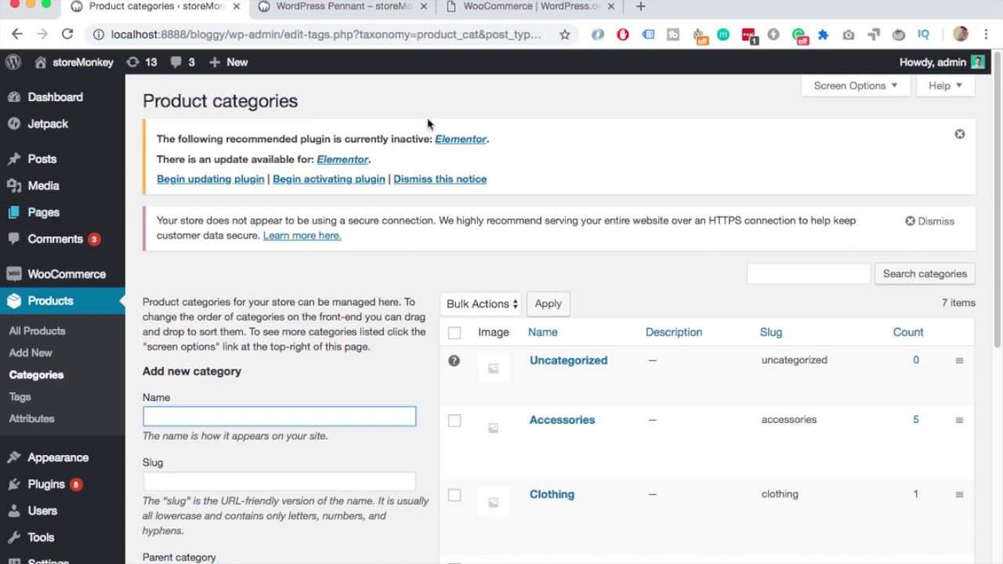
pyautogui.scroll(-5, 575, 316)
pyautogui.scroll(-4, 565, 436)
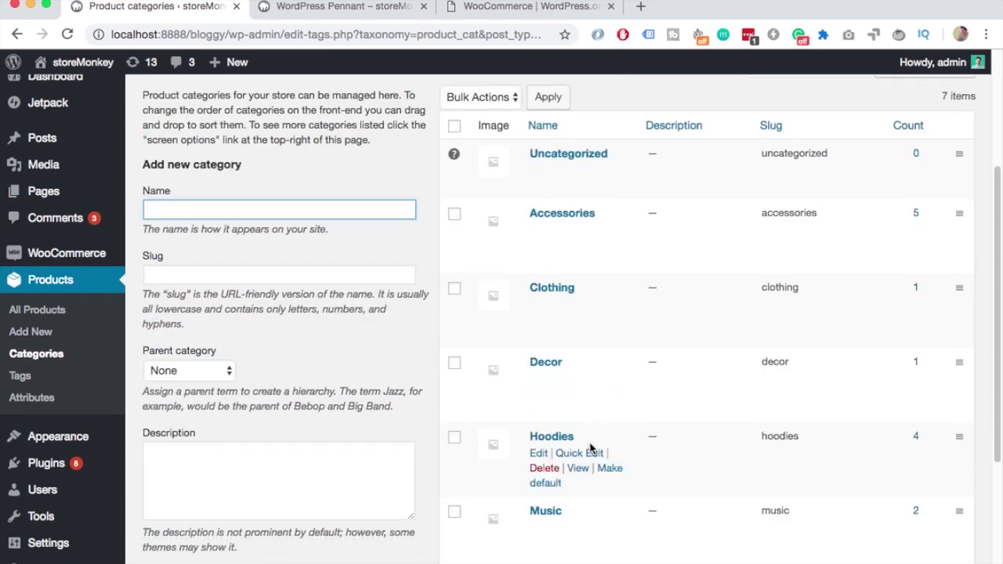
pyautogui.scroll(10, 327, 314)
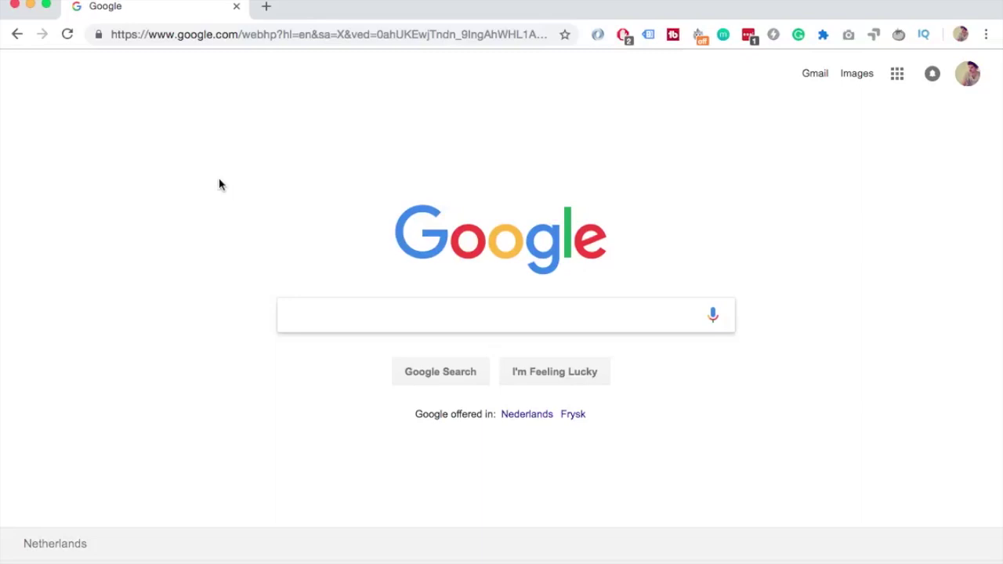
# Search Google for 'woocommerce product generator' using a pasted query
pyautogui.click(319, 328)
pyautogui.write('woocommerce product generator')
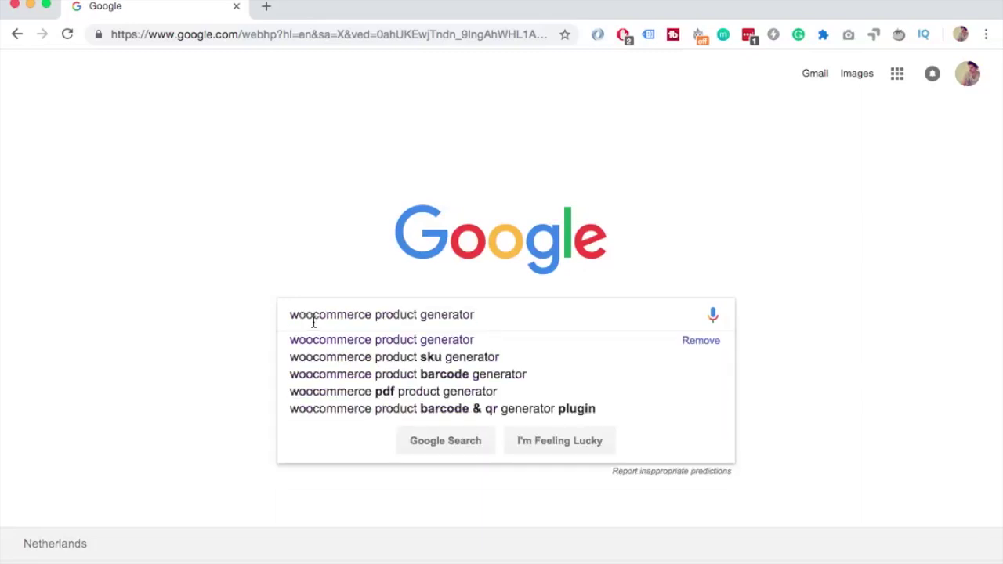
pyautogui.press('Return')
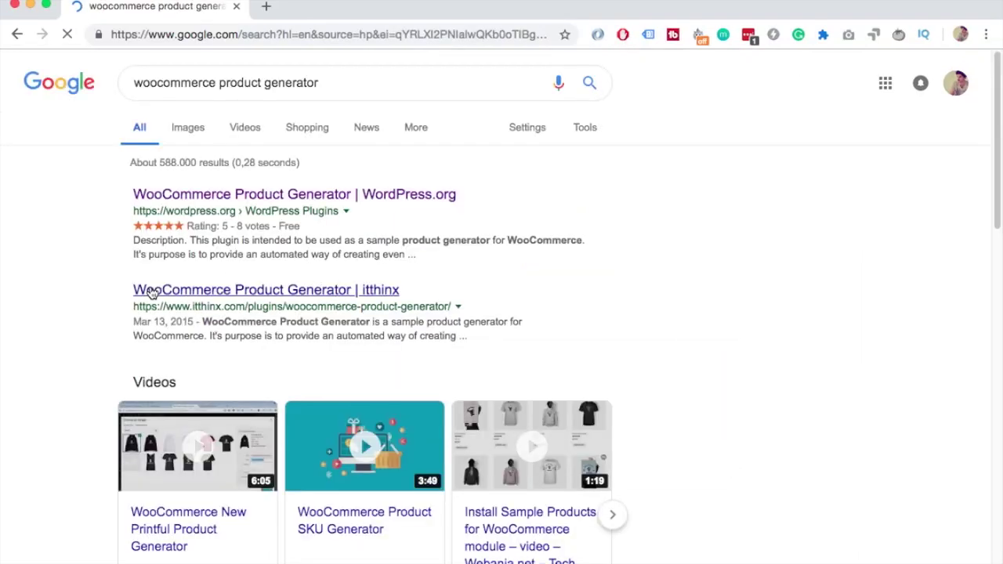